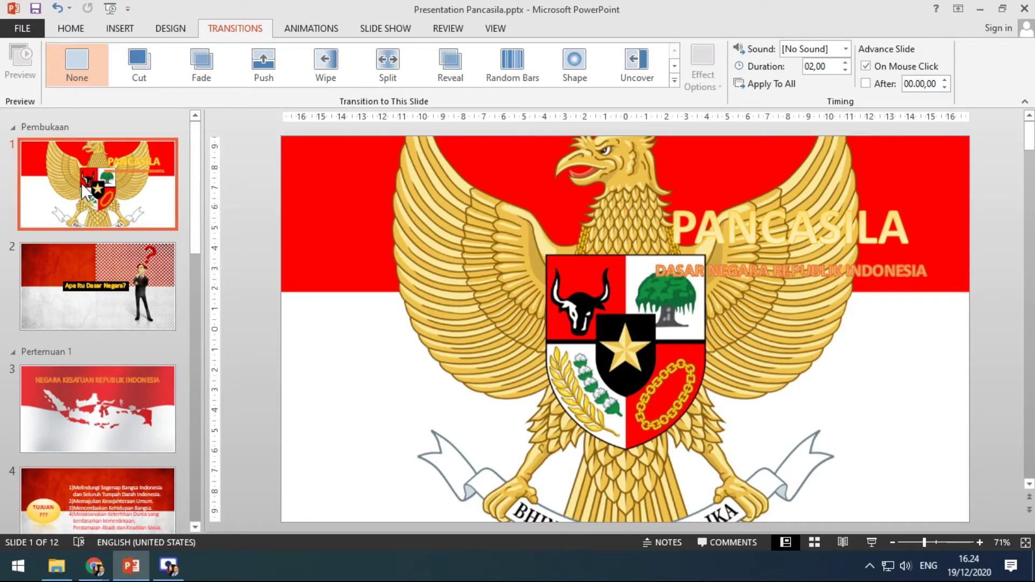
Play the slide show with slide 1 on its original settings and exit it.
click(870, 543)
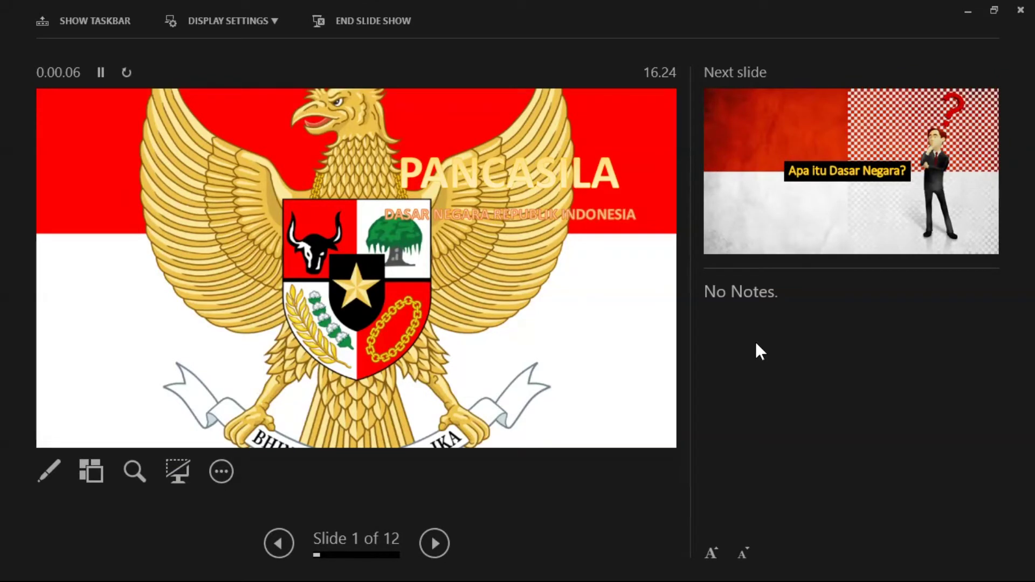
key(Escape)
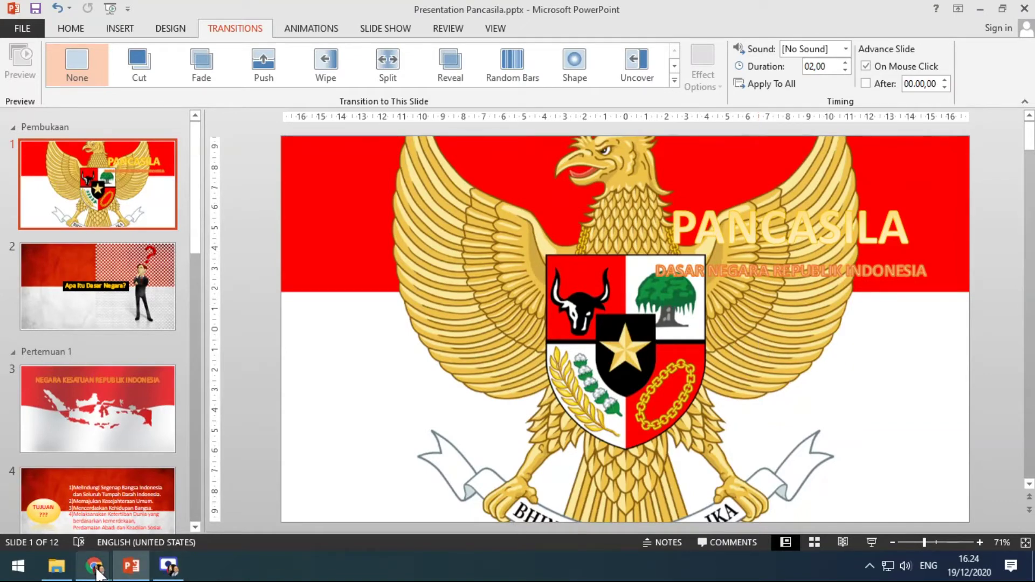
Switch to the Google Meet call in Chrome, admit the waiting participant, and return to the PowerPoint presentation.
mouse_move(94, 565)
click(67, 511)
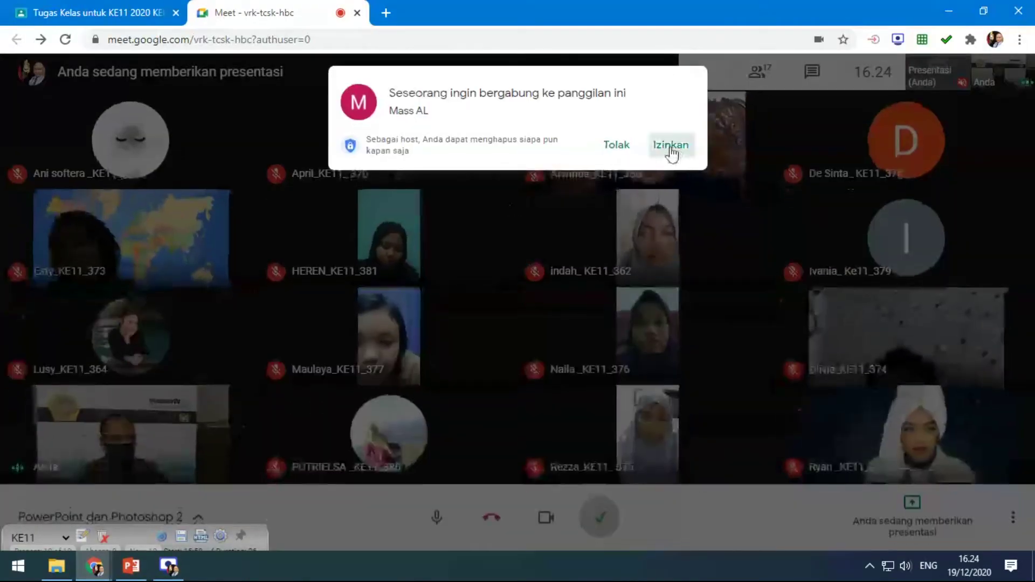
click(671, 146)
drag(236, 16, 240, 97)
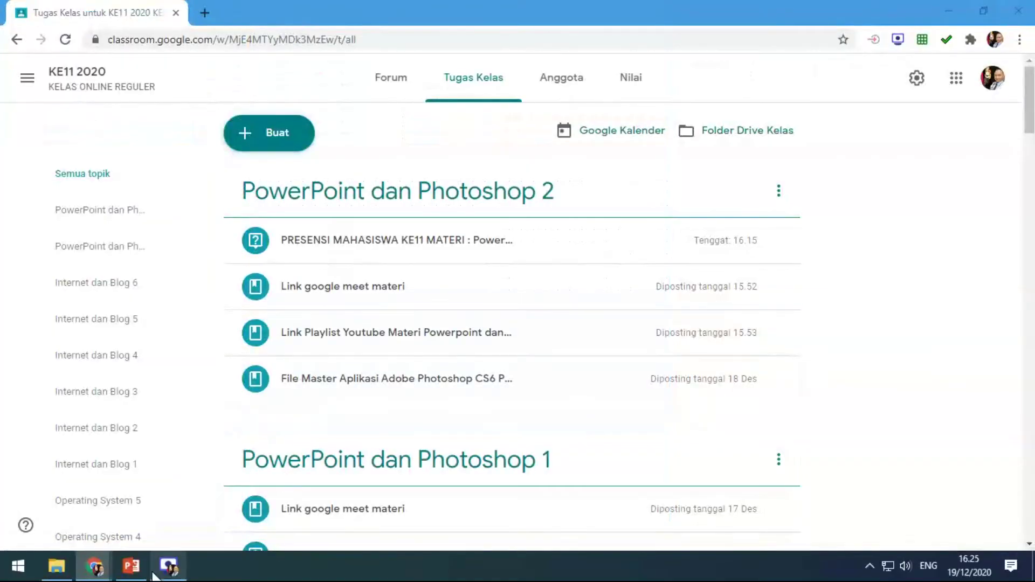
click(131, 566)
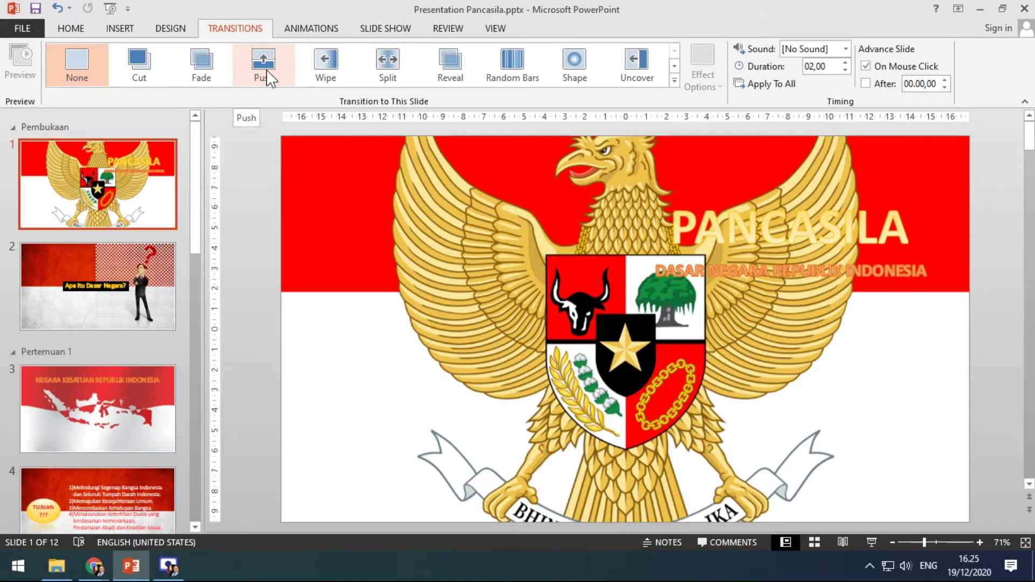
Apply the Push transition to slide 1, play it in the slide show, and exit the show.
click(674, 81)
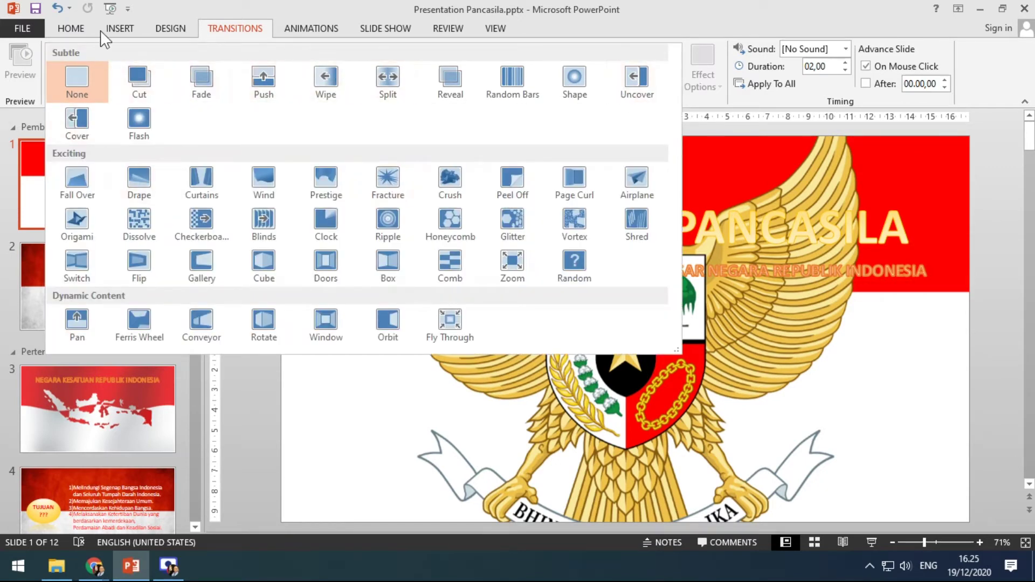
click(263, 82)
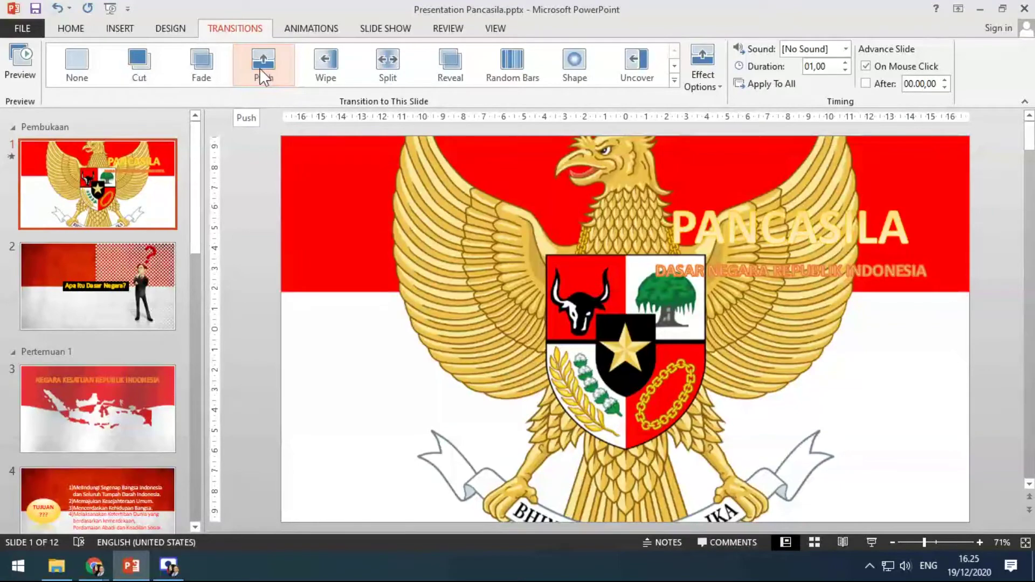
click(868, 539)
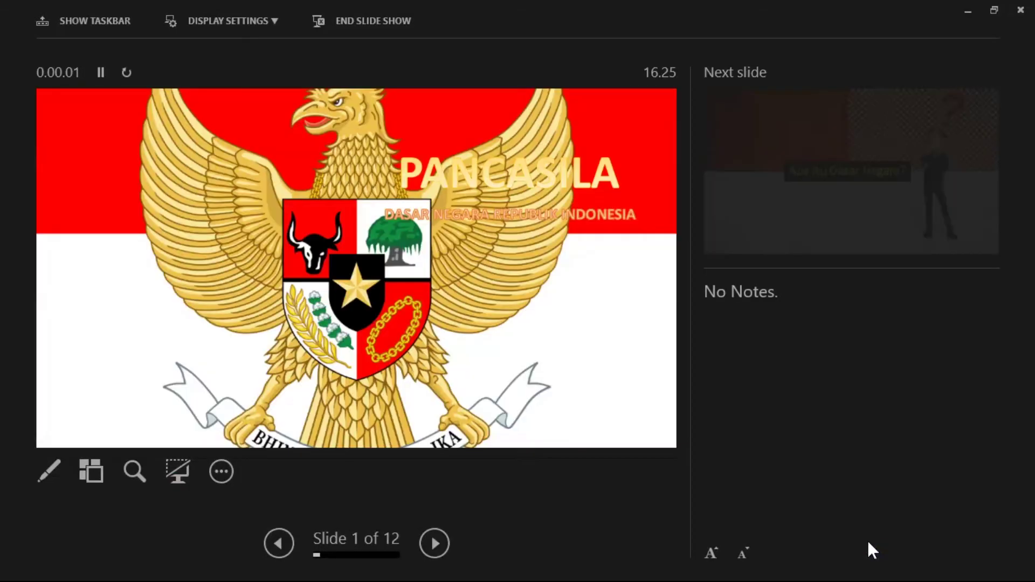
key(Escape)
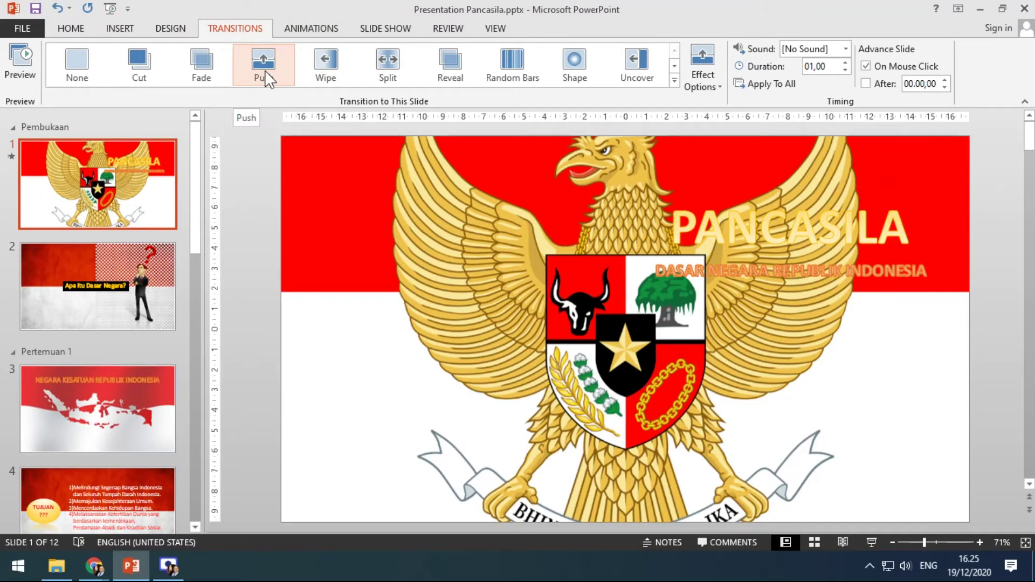
Try the Push transition's directions on slide 1 in turn: From Bottom, From Left, From Right and From Top.
click(720, 87)
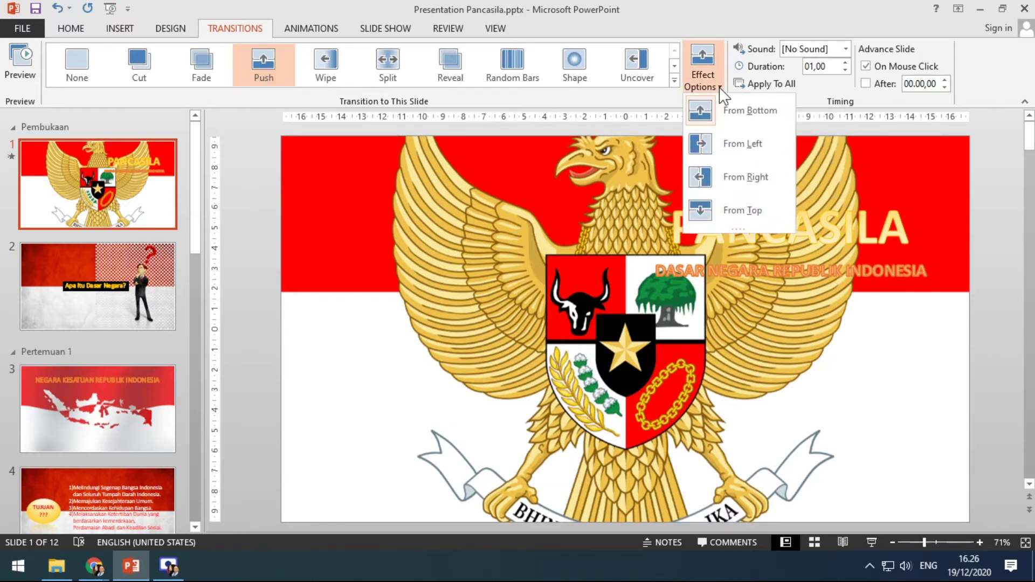
click(703, 110)
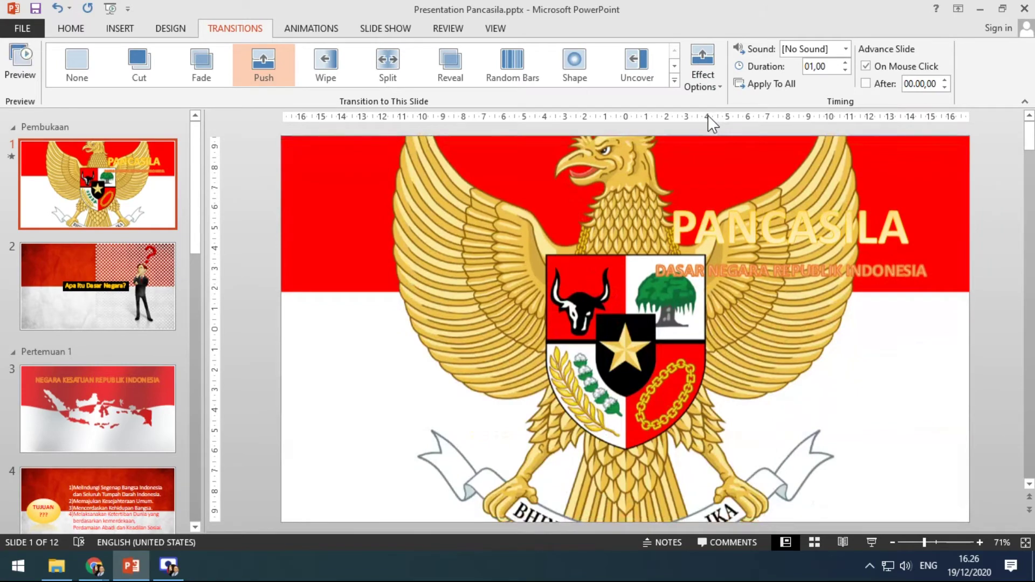
click(716, 86)
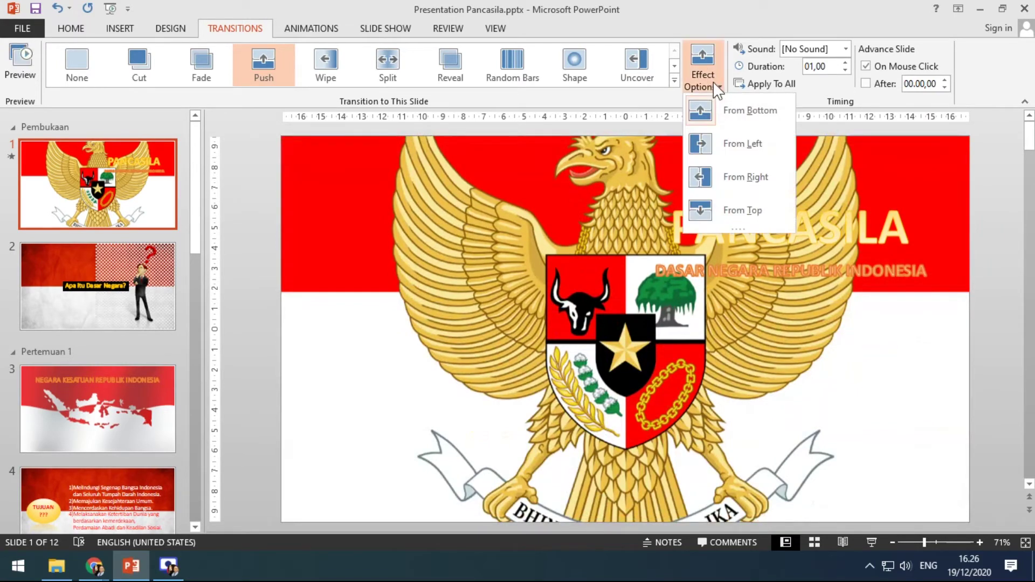
click(709, 142)
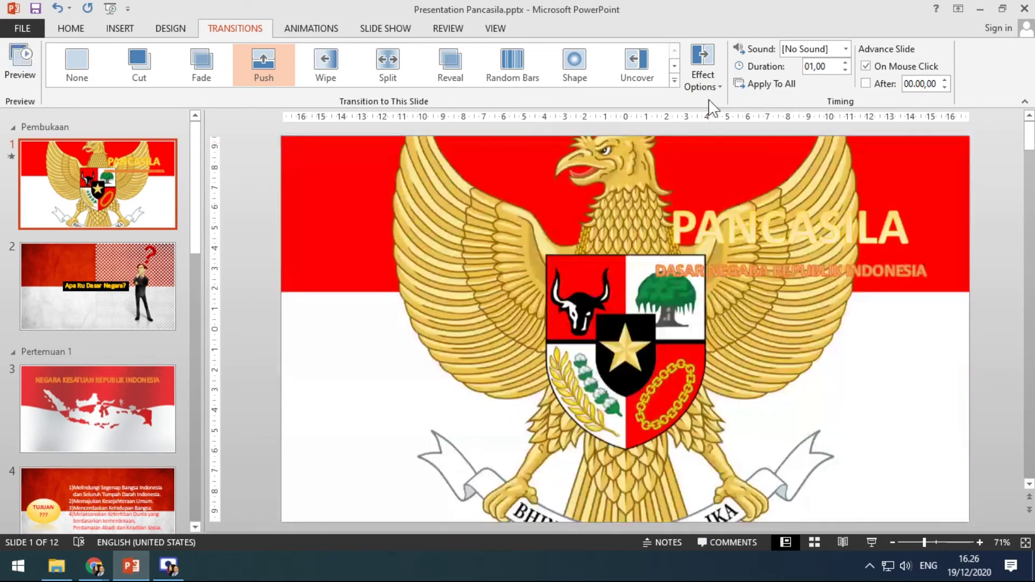
click(703, 78)
click(719, 172)
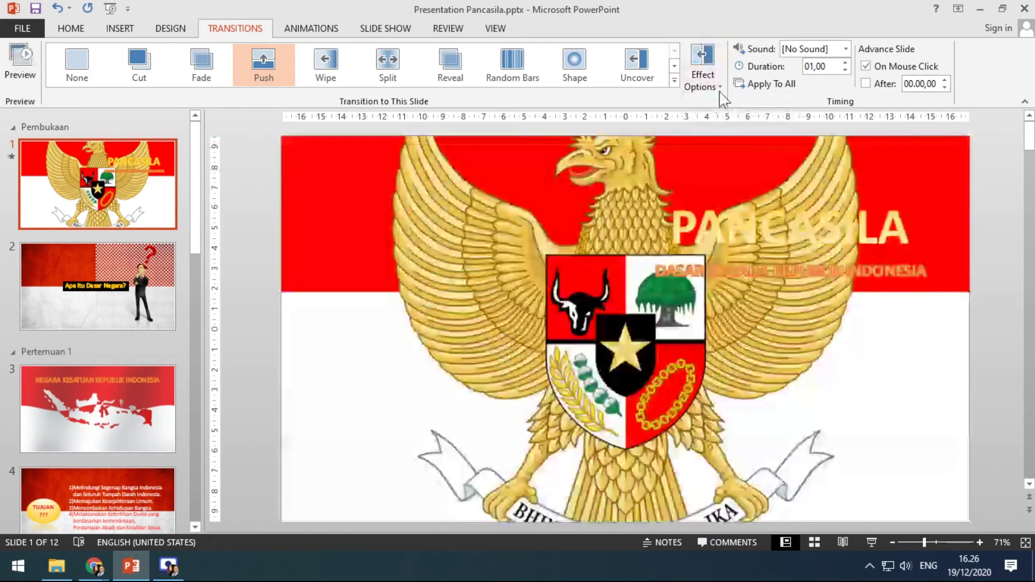
click(703, 76)
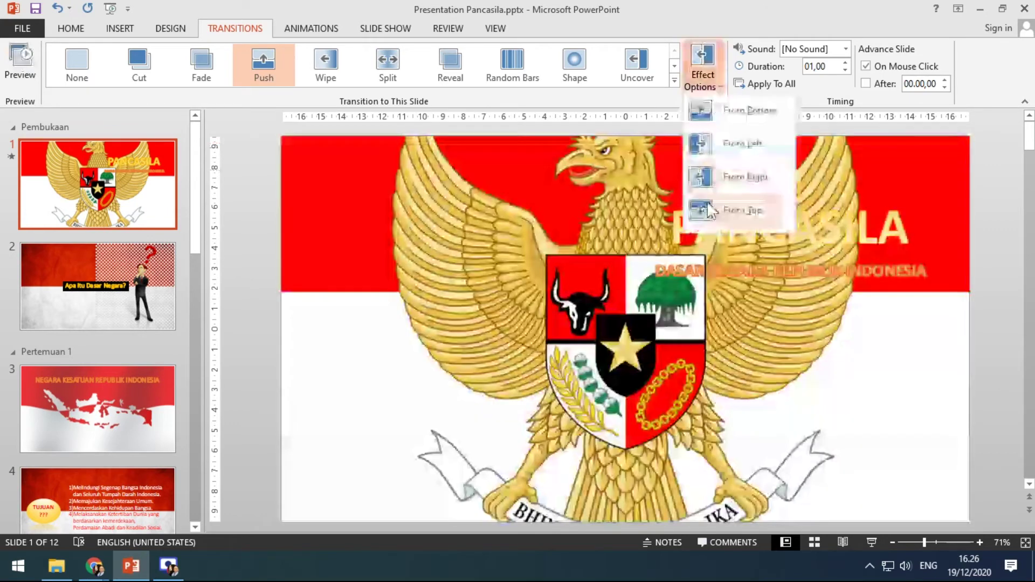
click(708, 210)
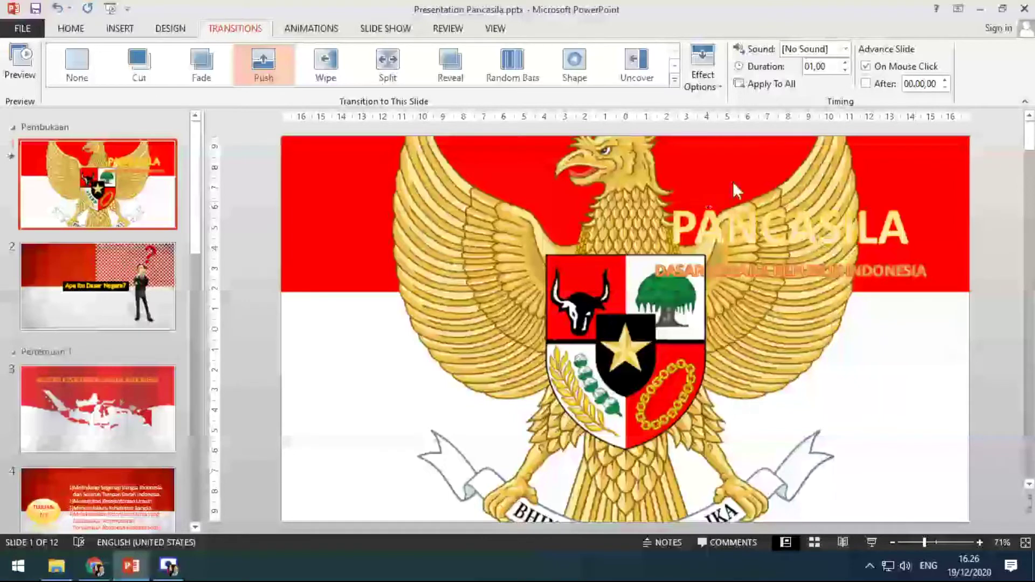
Apply the Wipe transition to slide 1 and try its From Right and From Bottom directions.
click(325, 72)
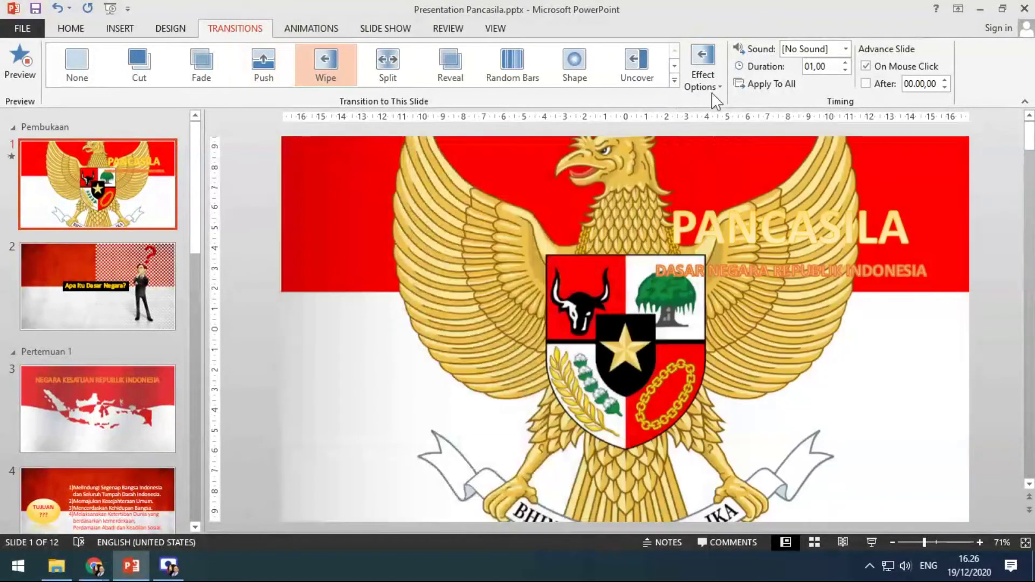
click(717, 89)
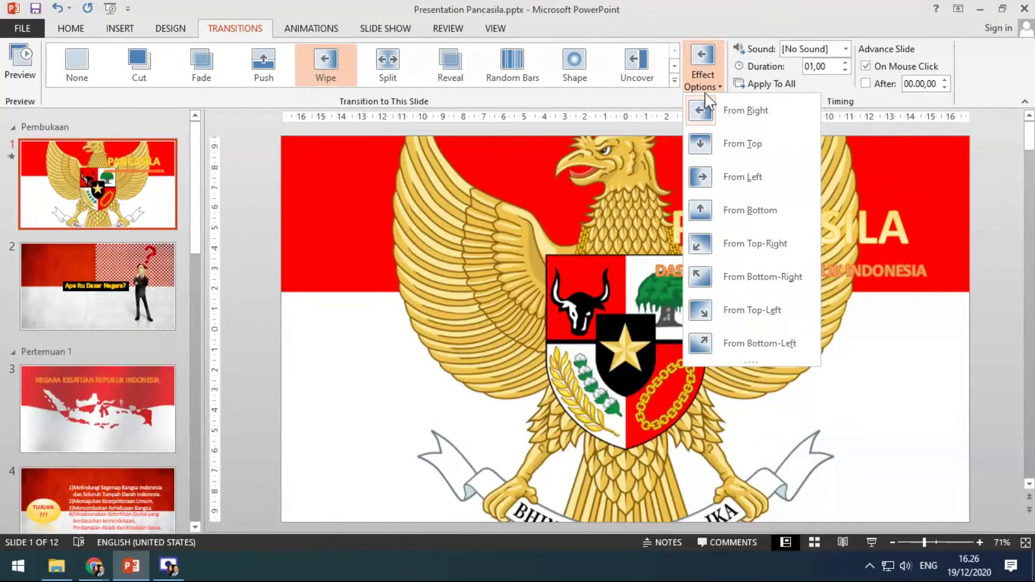
click(705, 112)
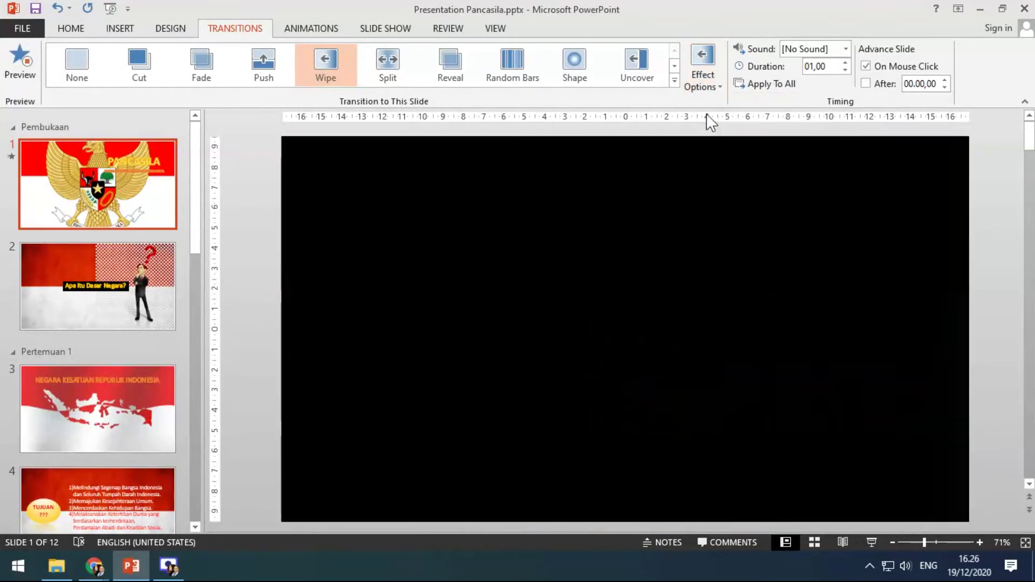
click(709, 79)
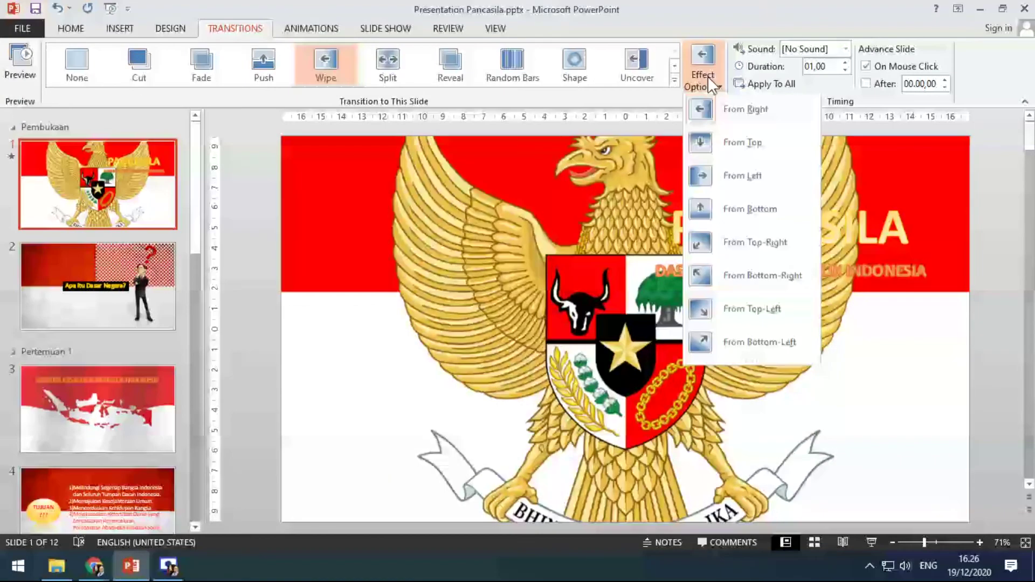
click(704, 210)
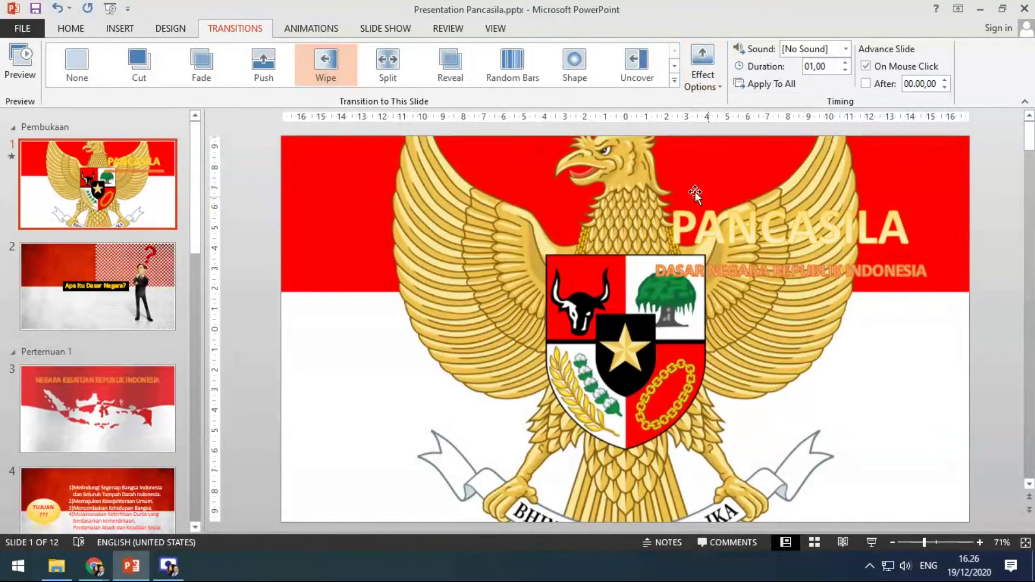
click(719, 88)
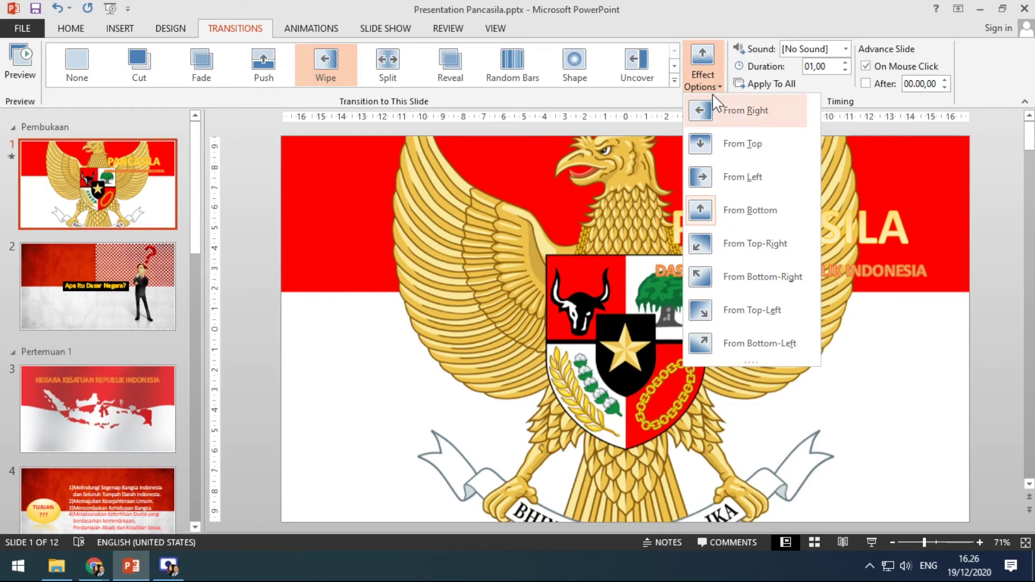
click(675, 82)
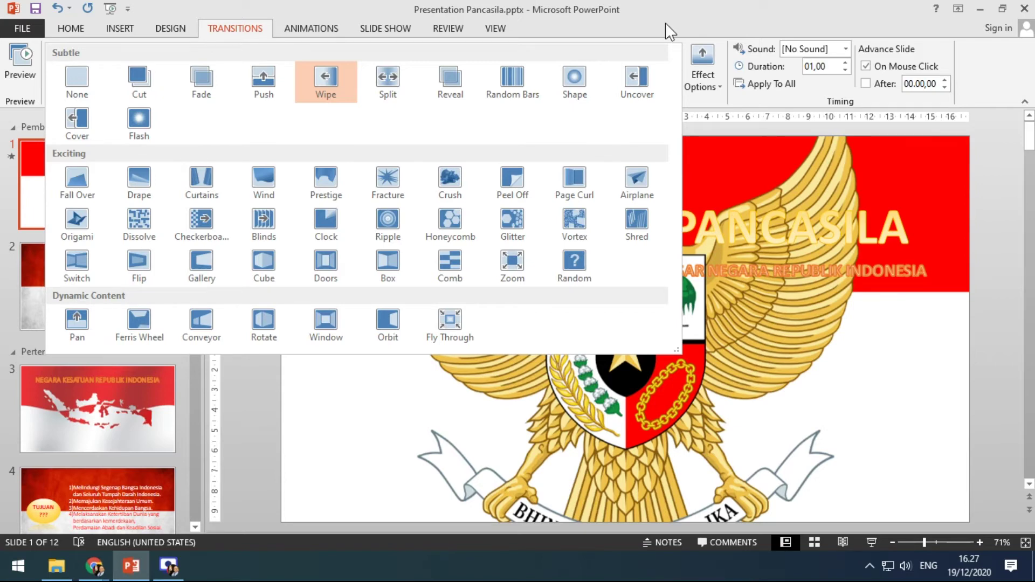
click(670, 32)
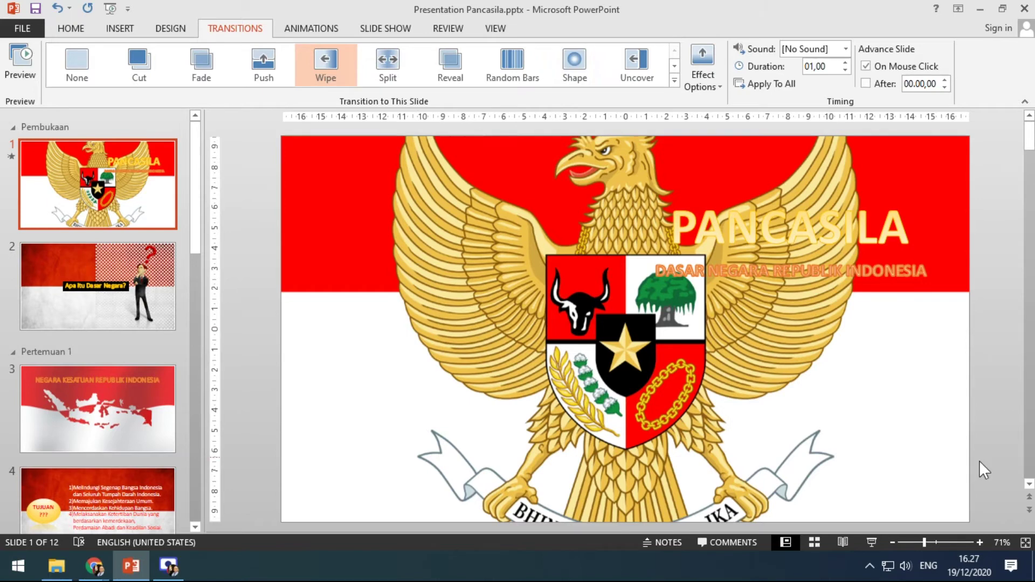
click(847, 51)
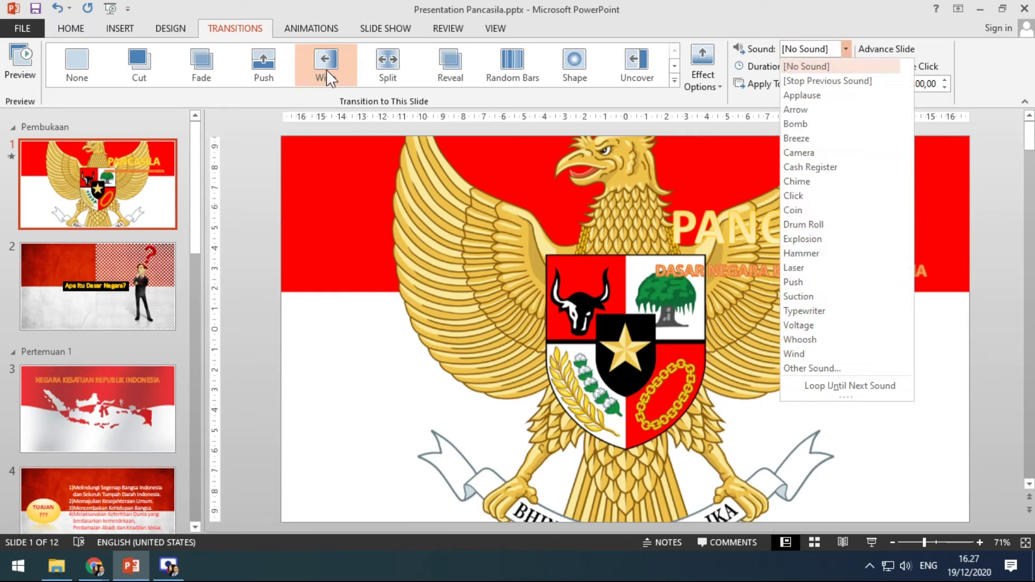
key(Down)
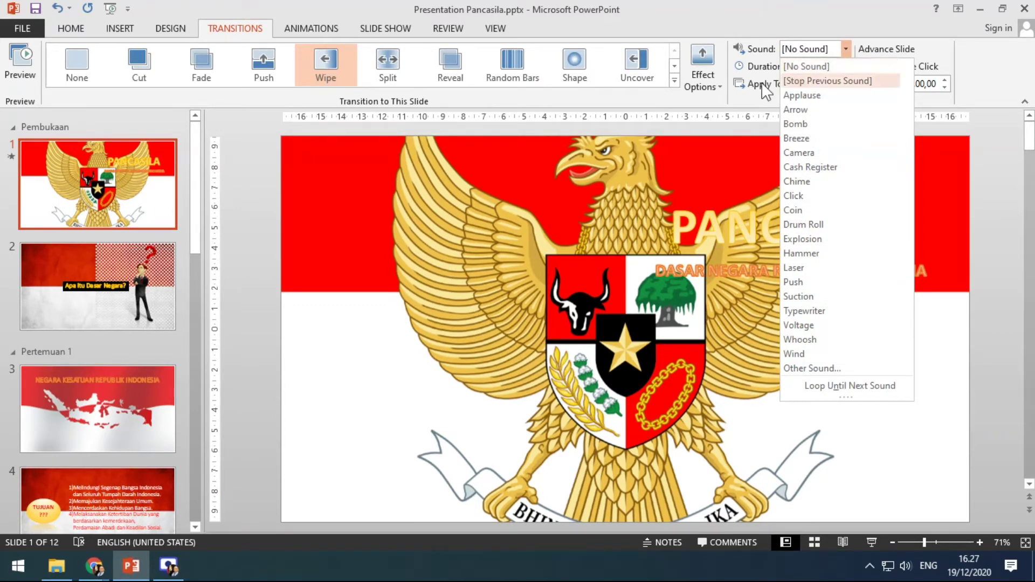
click(710, 86)
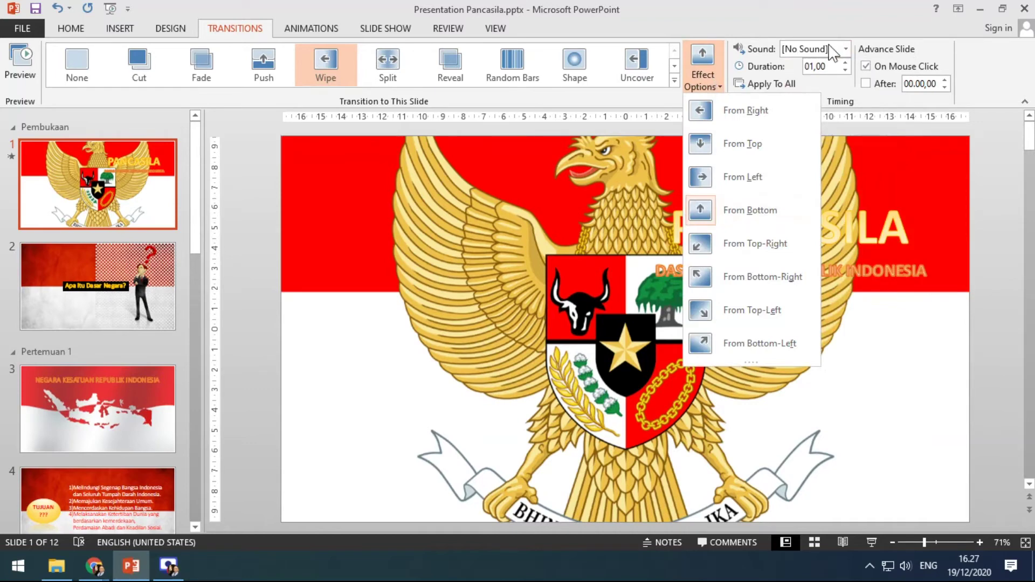
Add the Applause sound to slide 1's transition, play it in the slide show, and exit the show.
click(846, 49)
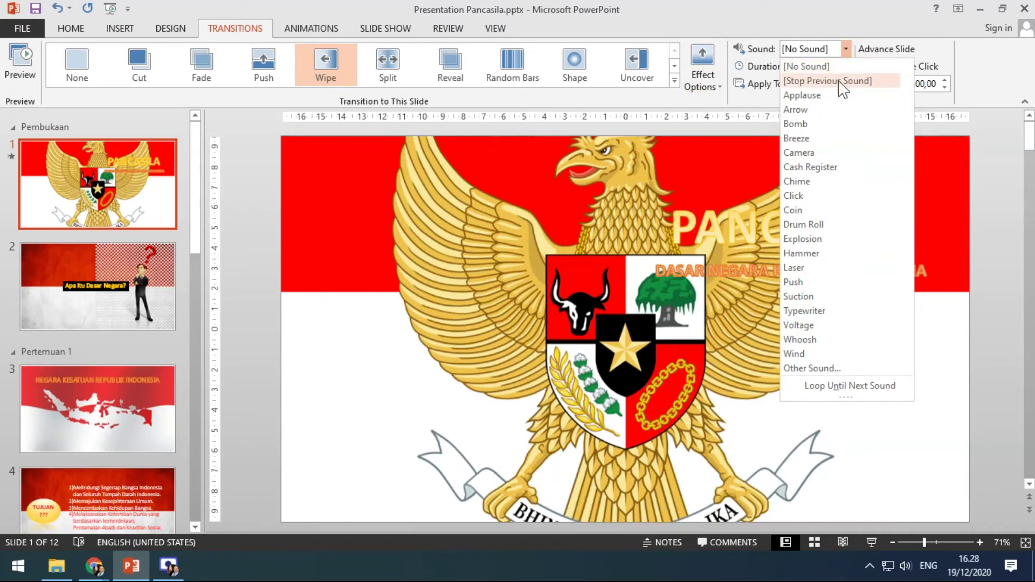
click(834, 96)
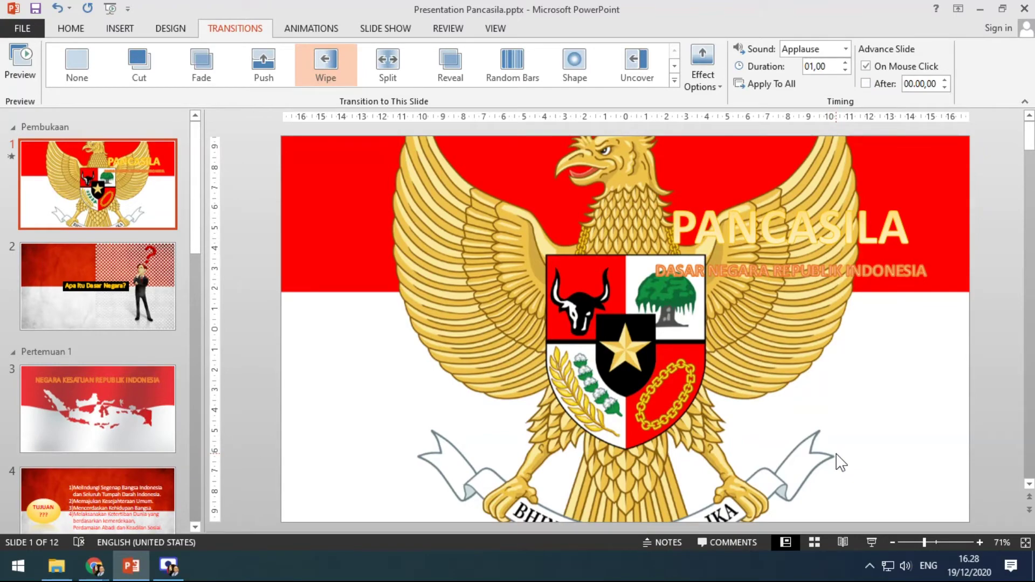
click(871, 543)
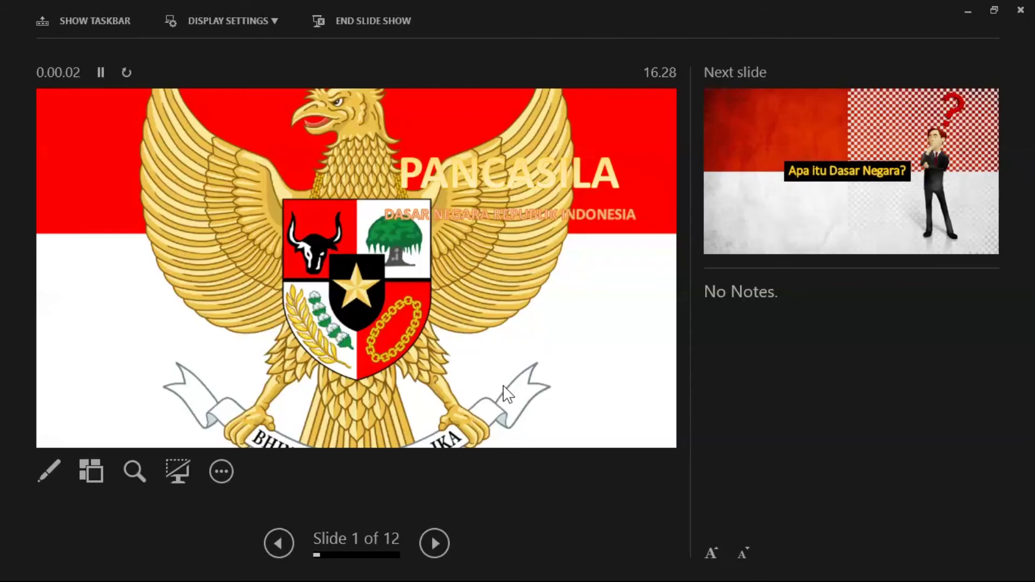
key(Escape)
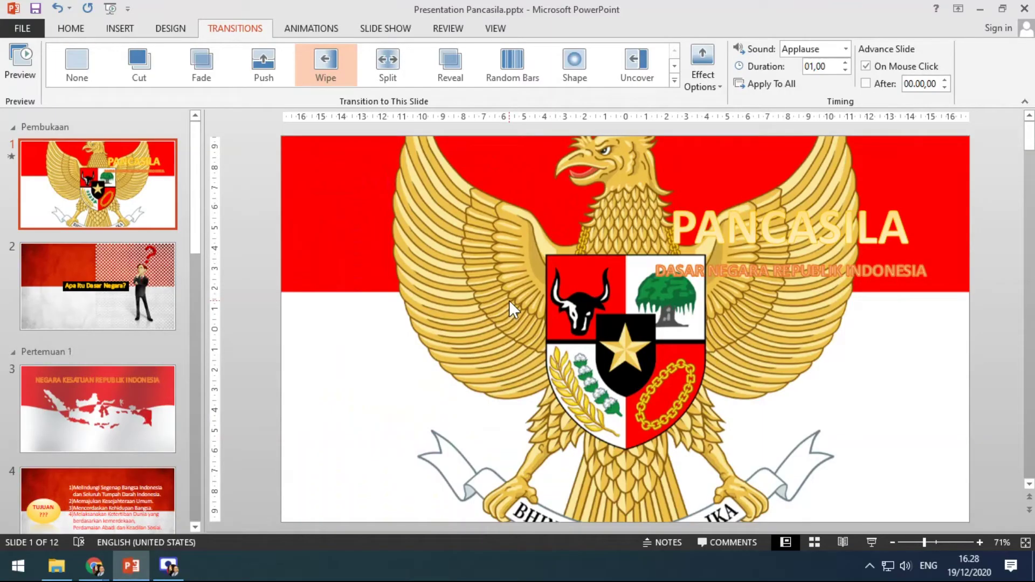
Set slide 1's transition sound to No Sound and its transition to None, and start the slide show.
click(846, 49)
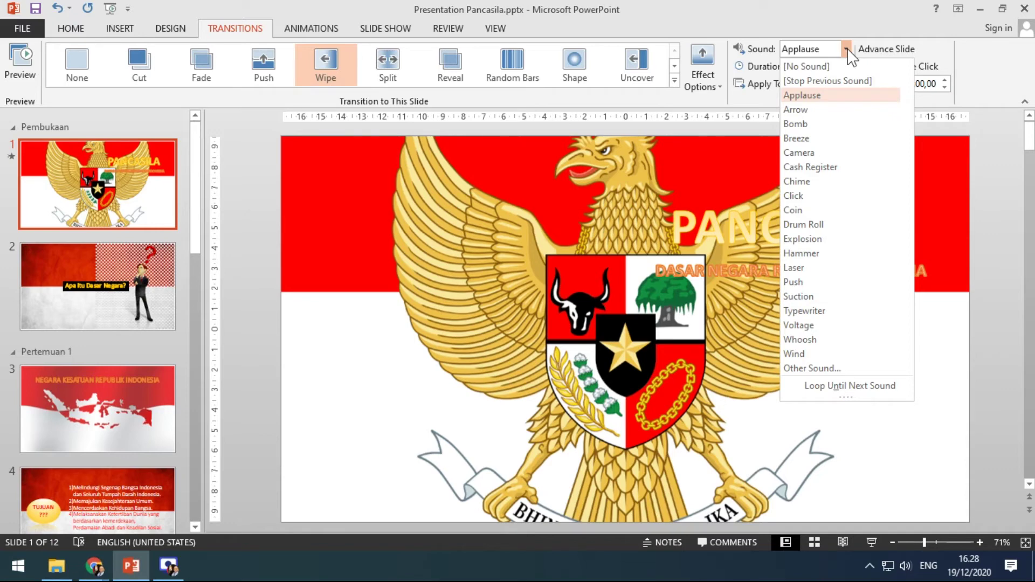
click(837, 64)
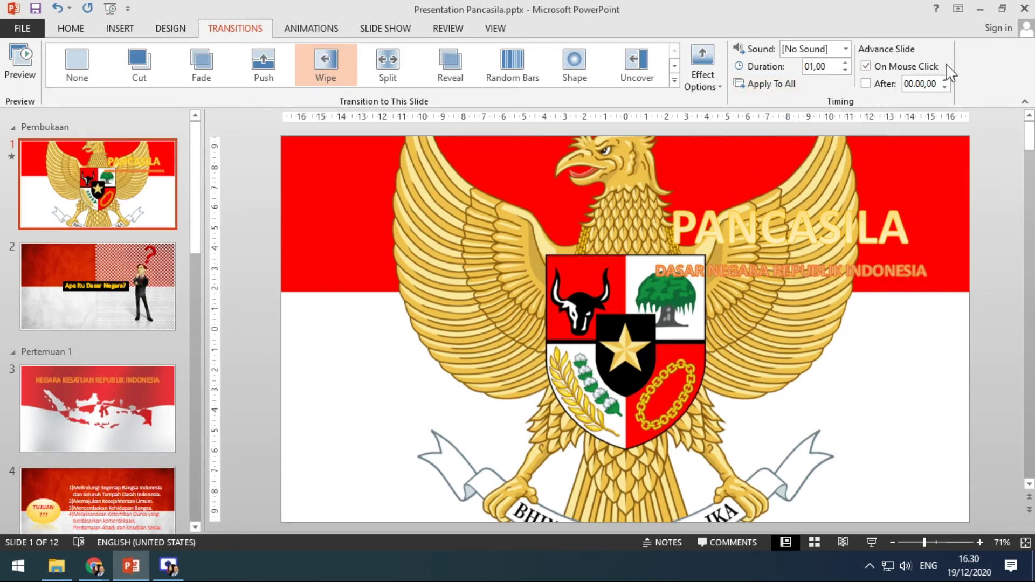
click(81, 74)
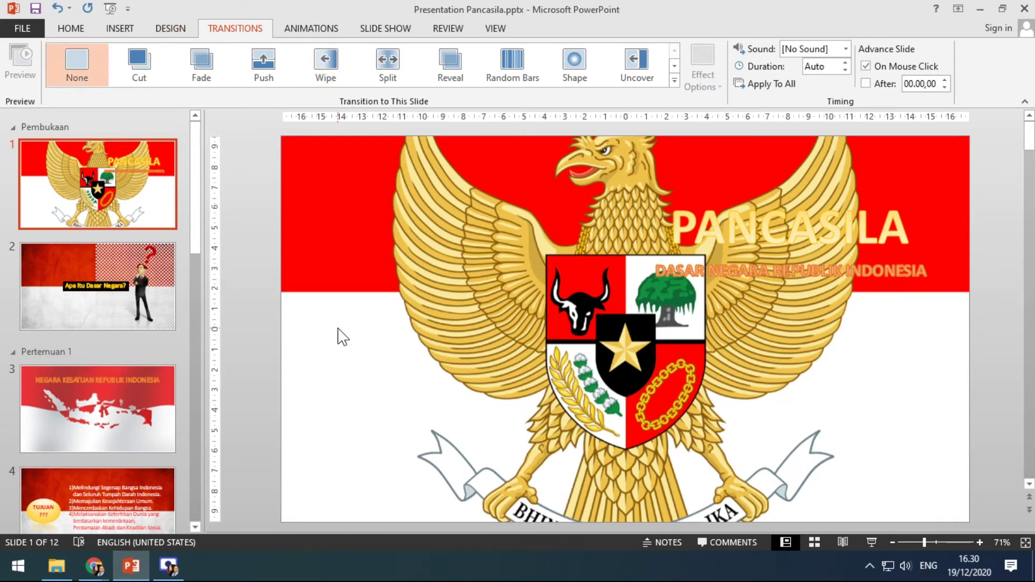
click(869, 545)
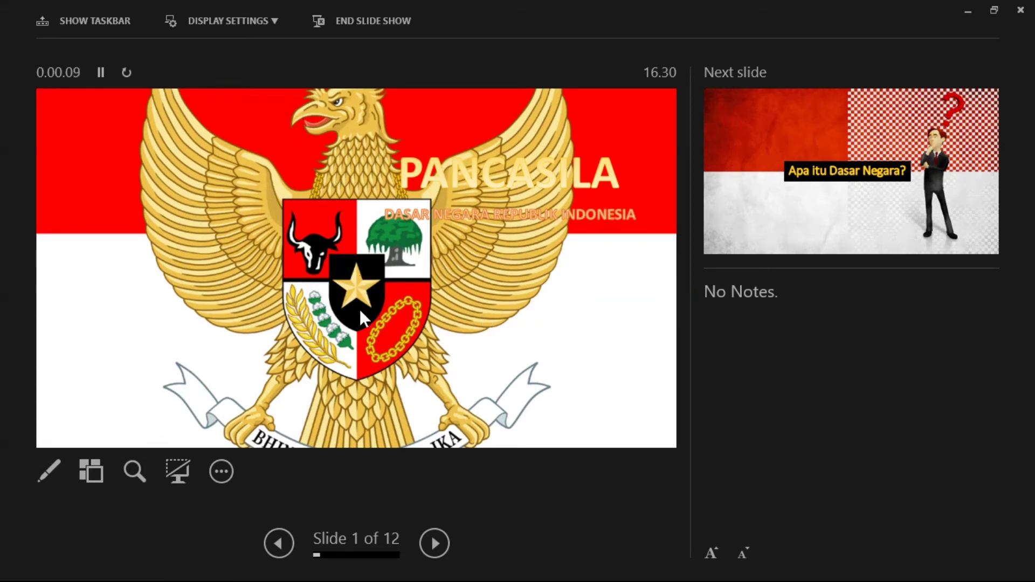
Advance the slide show one slide at a time from slide 1 to slide 5, and end the show.
click(456, 277)
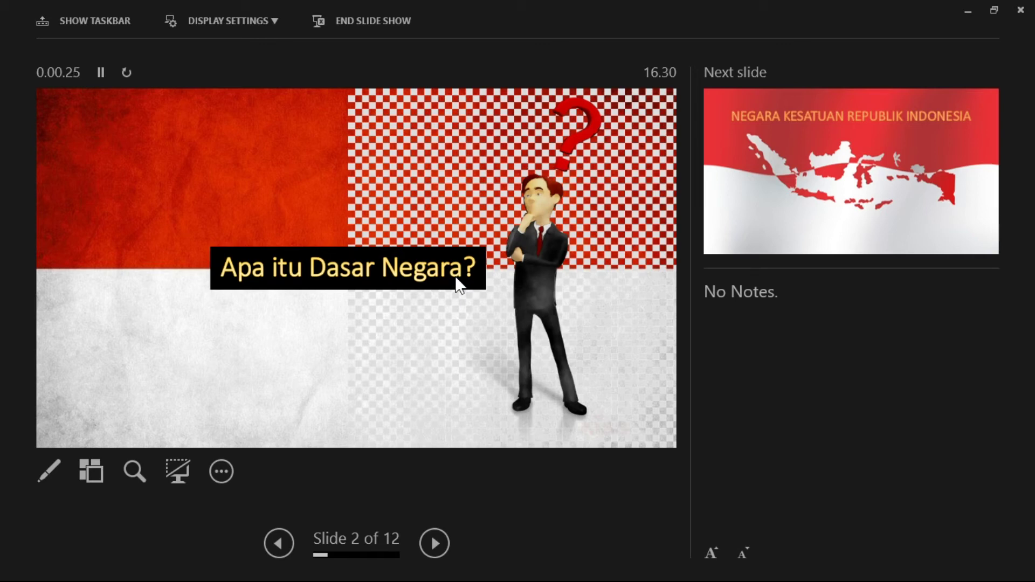
click(434, 319)
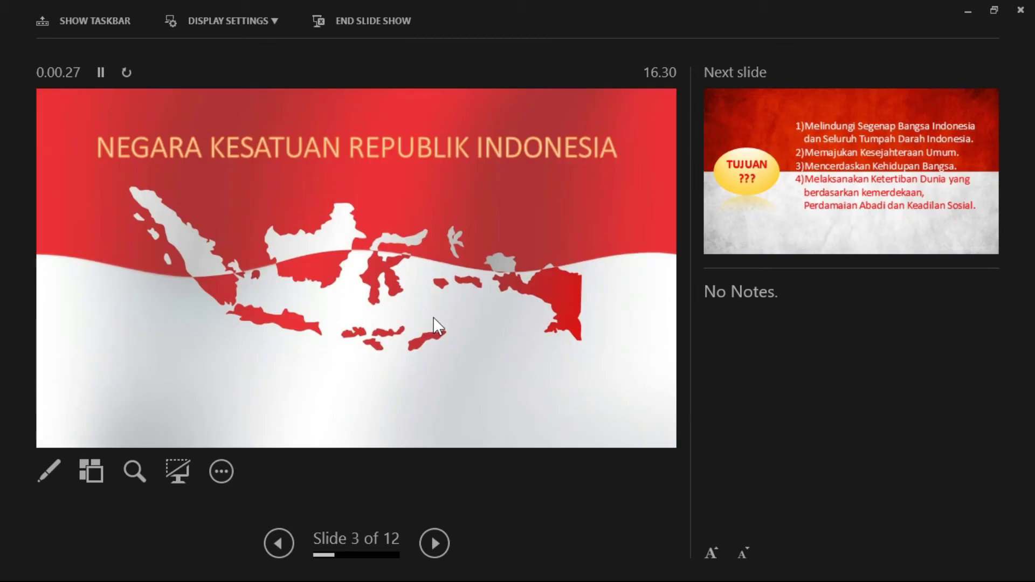
click(434, 320)
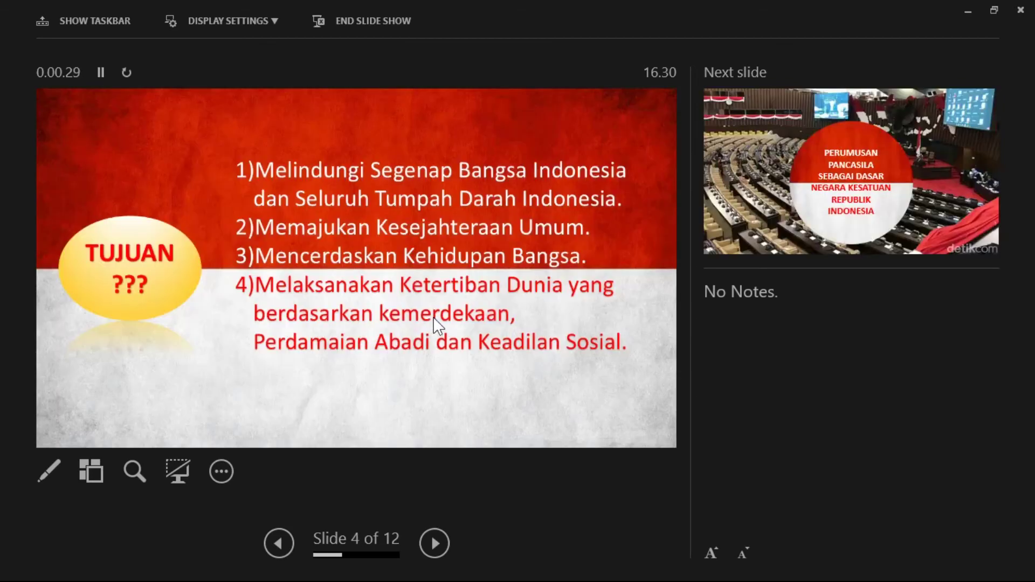
click(419, 355)
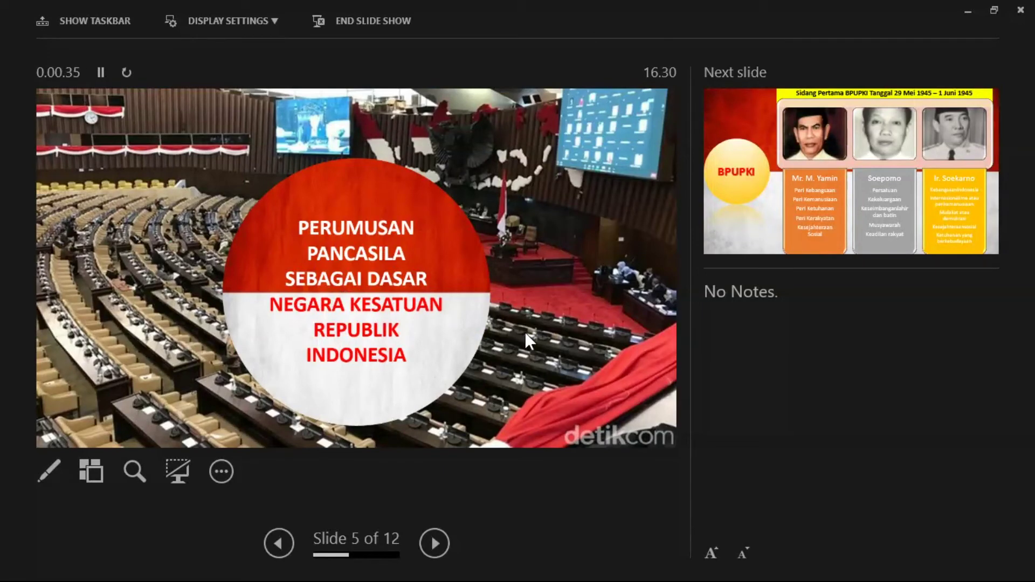
click(376, 21)
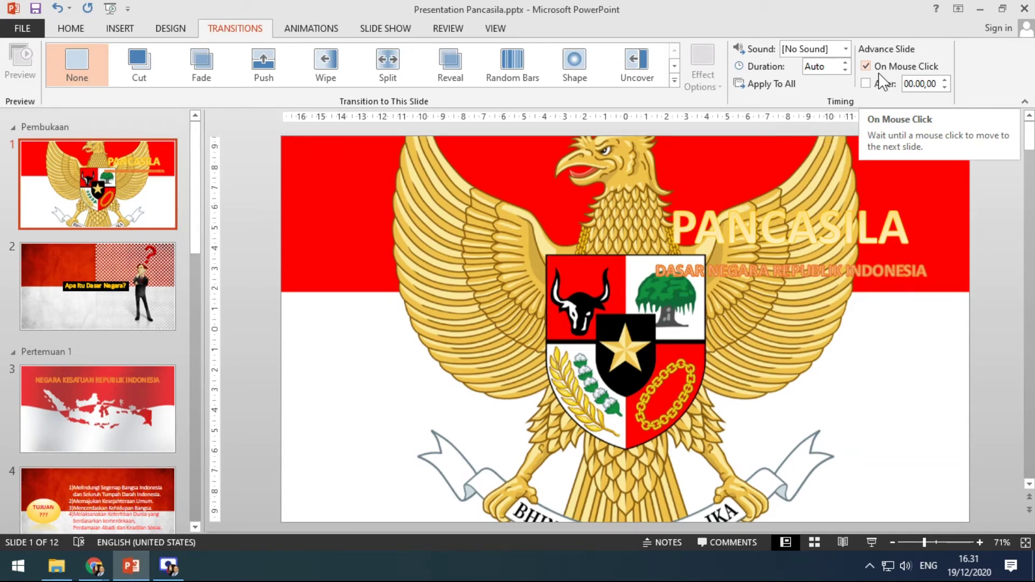
Try enabling timed advance for slide 1 with its time at 00.00,00, and turn it off again.
click(912, 85)
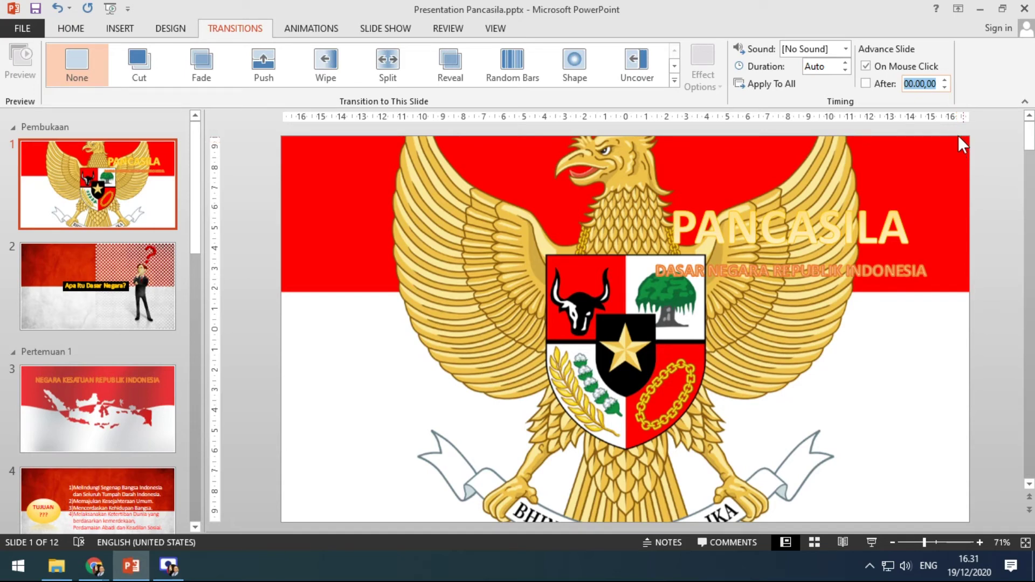
click(867, 85)
double_click(924, 85)
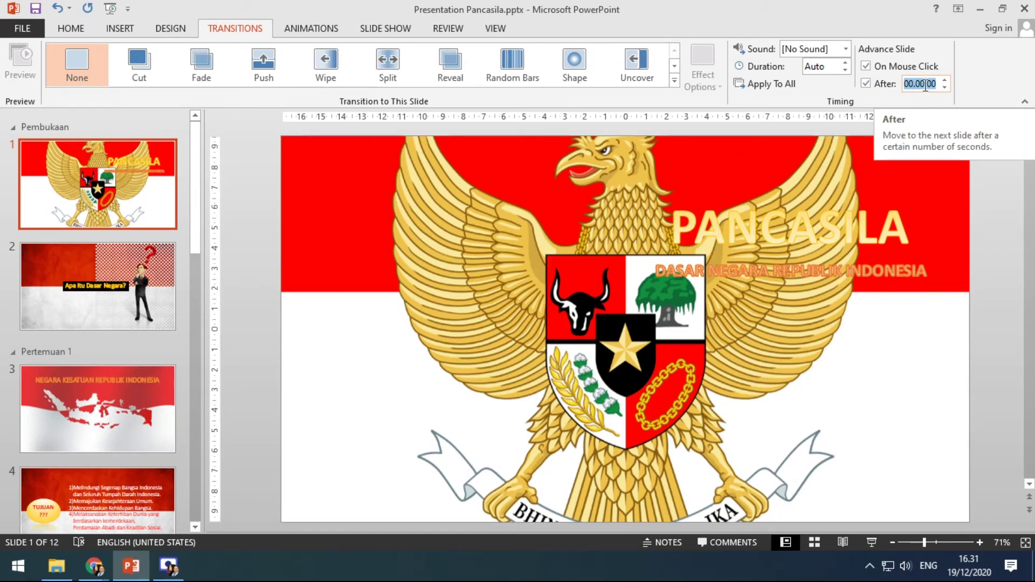
click(865, 83)
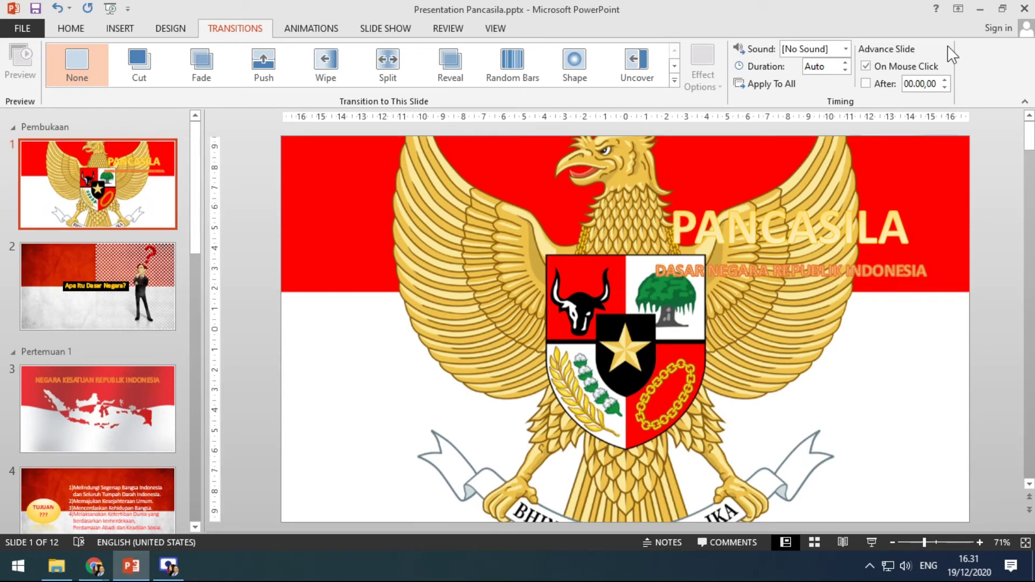
Turn off advancing on mouse click for slide 1, and test moving to slide 2 in the slide show before exiting.
click(866, 65)
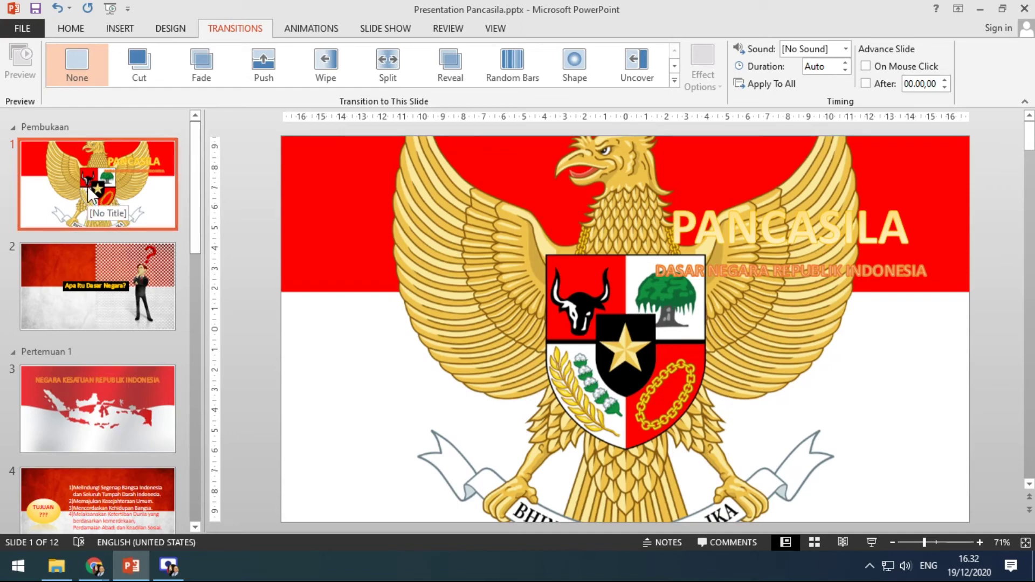
click(880, 543)
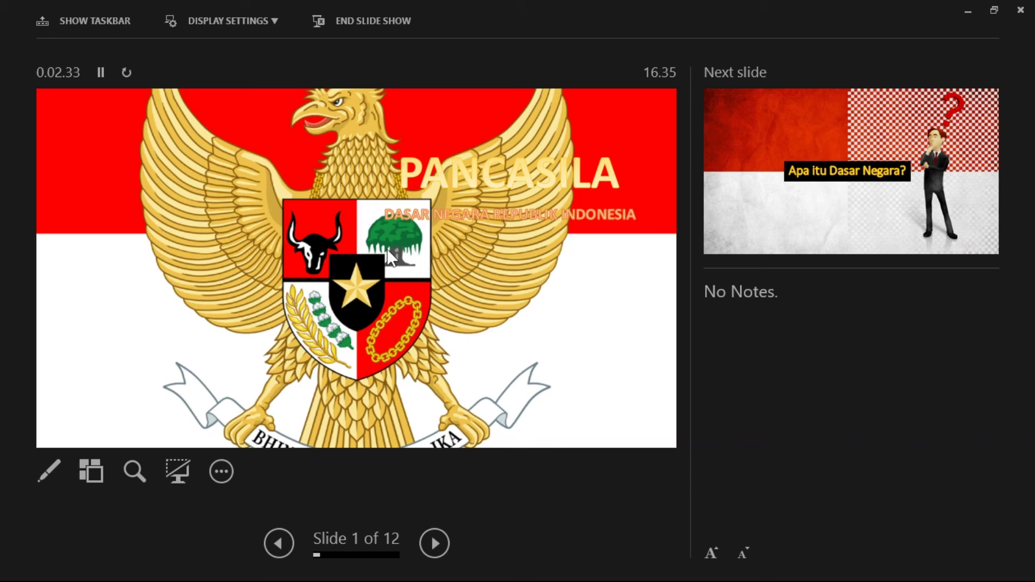
click(435, 543)
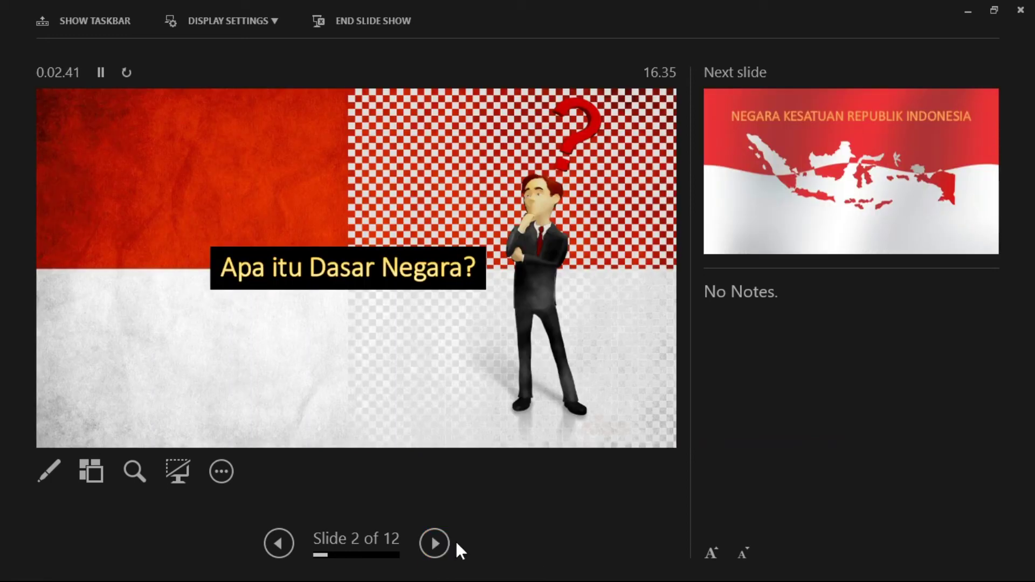
key(Escape)
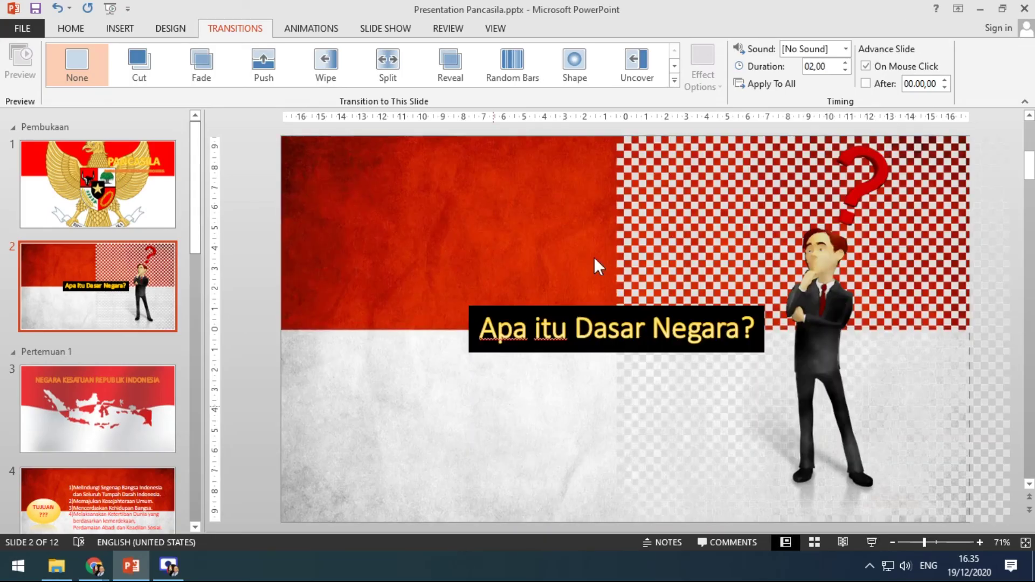
Compare the Advance Slide settings of slides 1, 2 and 3, finishing on slide 1.
click(866, 67)
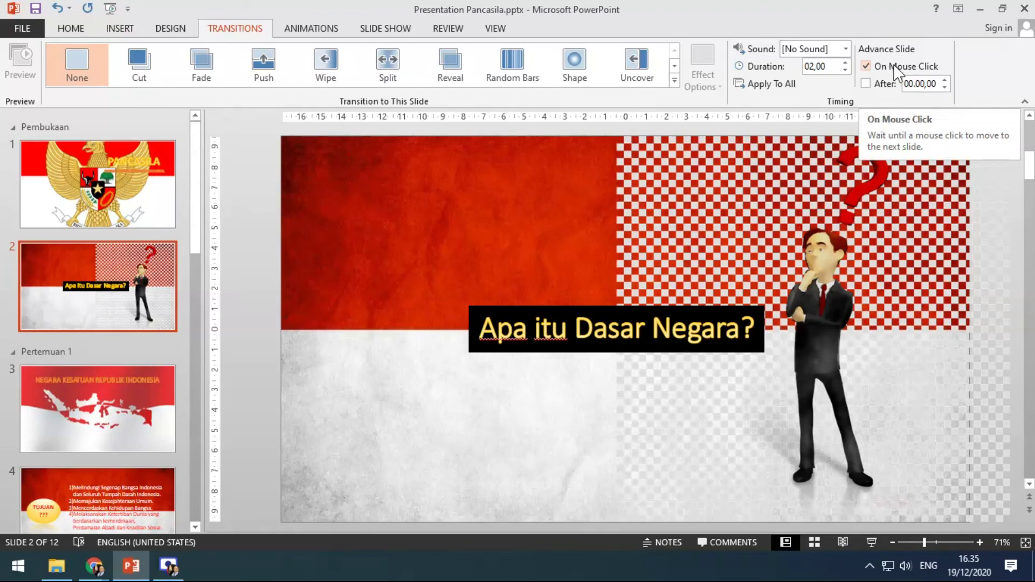
click(129, 221)
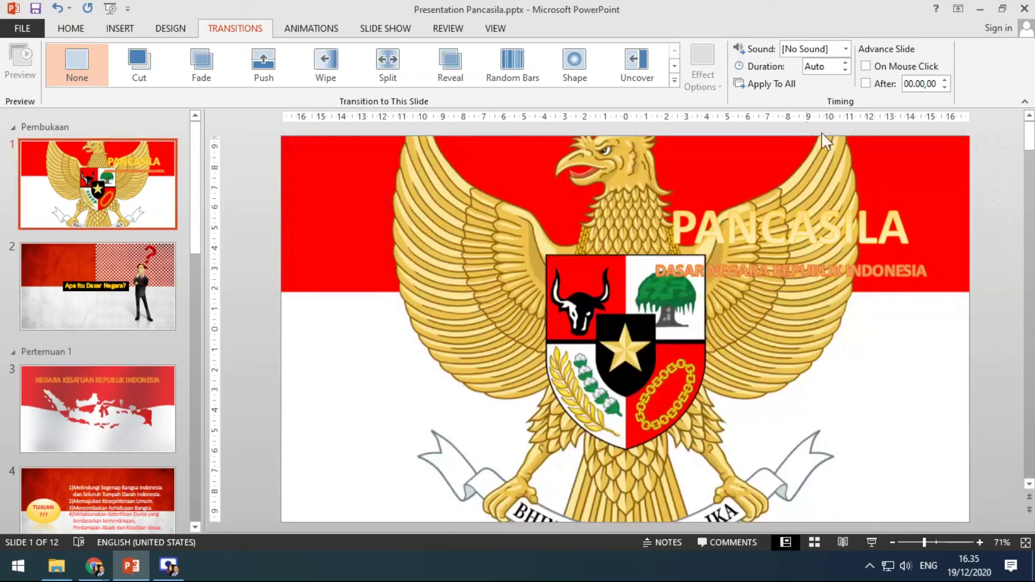
click(108, 300)
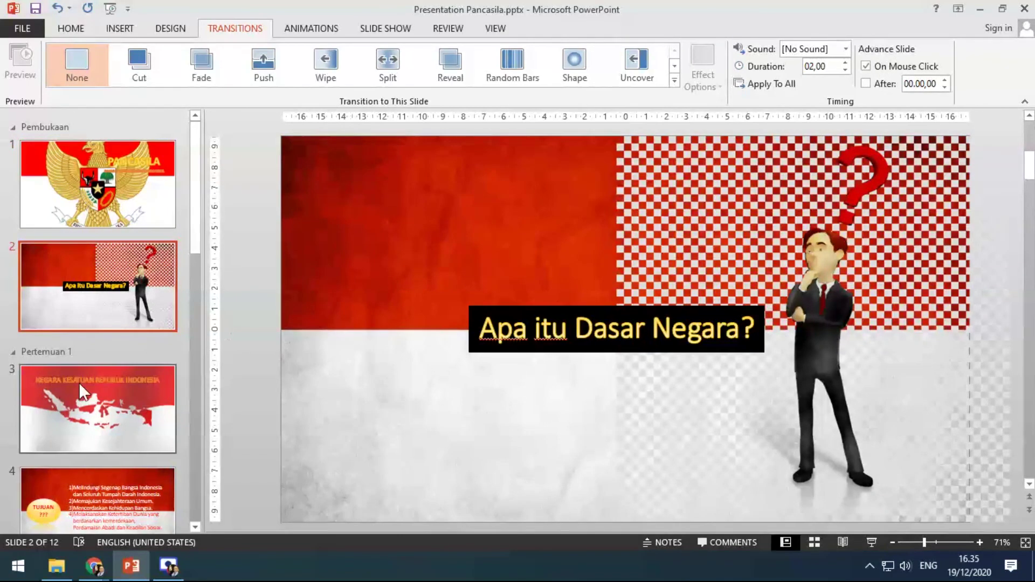
click(157, 399)
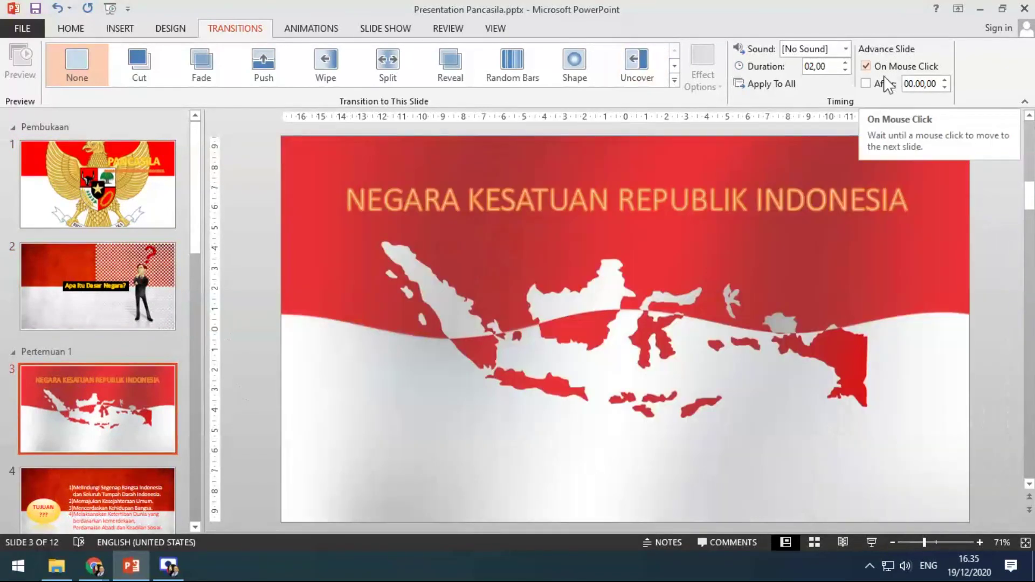
key(Up)
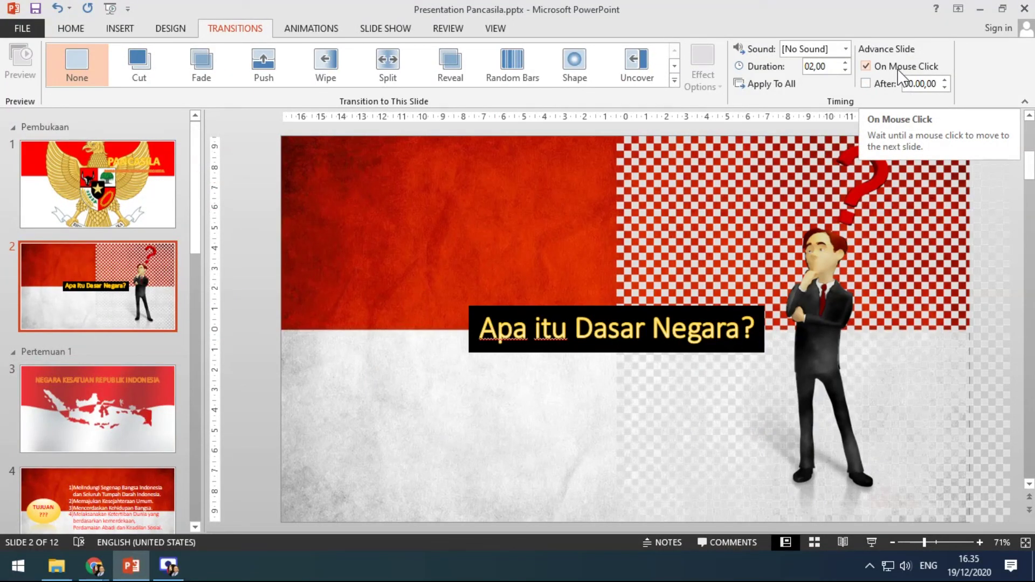
key(Up)
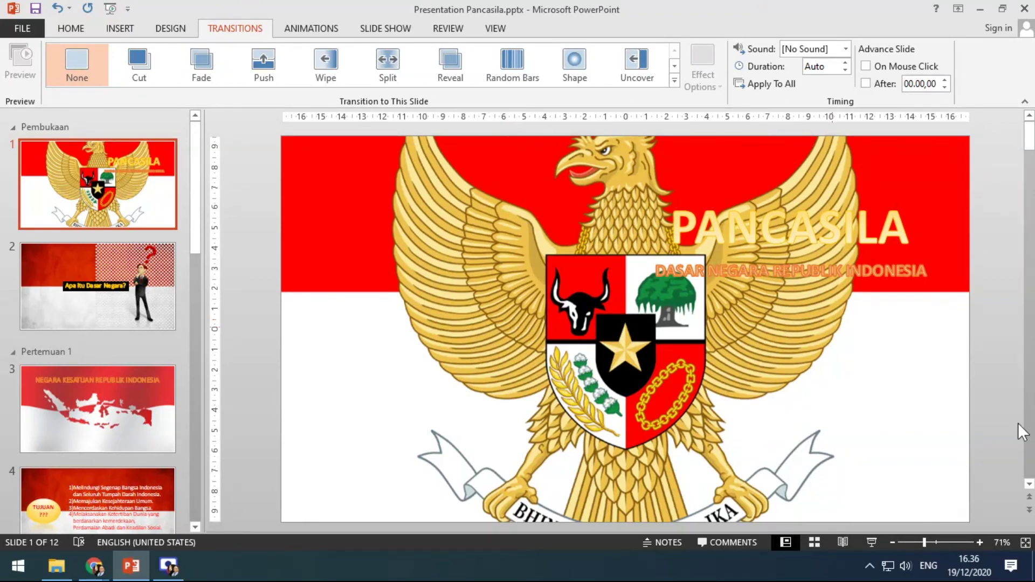
Play the slide show from slide 1, advance to slide 2, and exit the show.
click(869, 541)
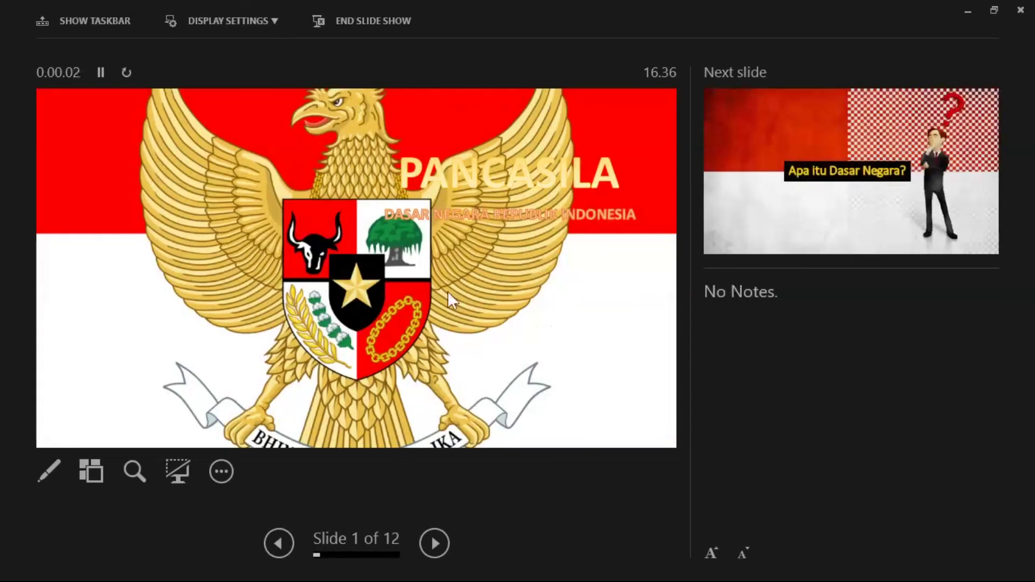
click(599, 303)
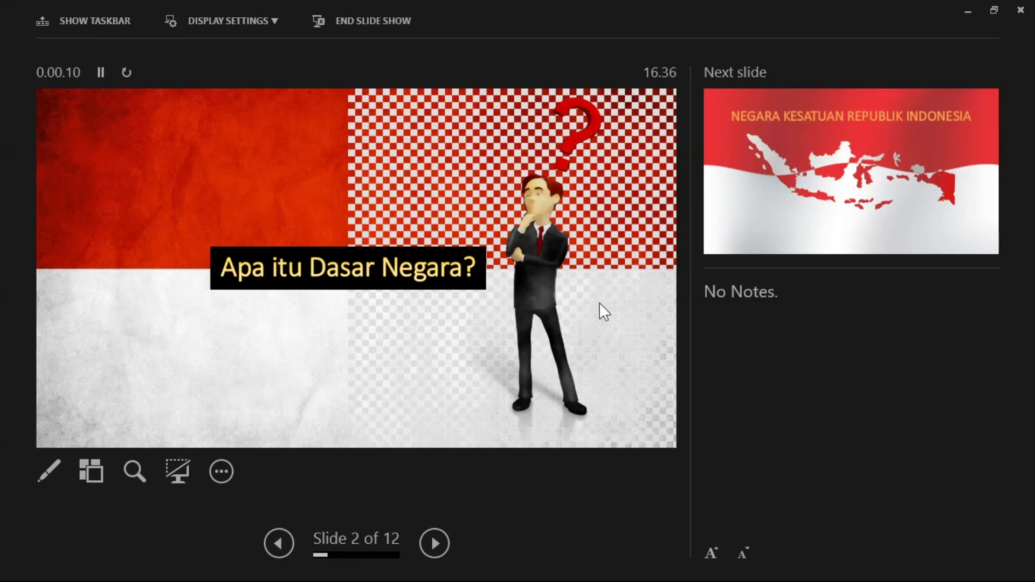
key(Escape)
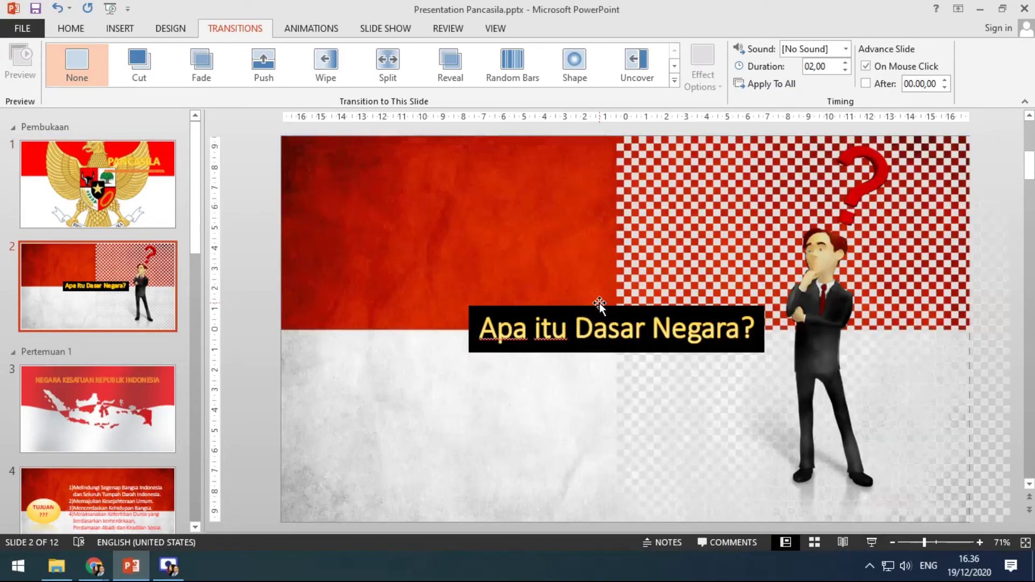